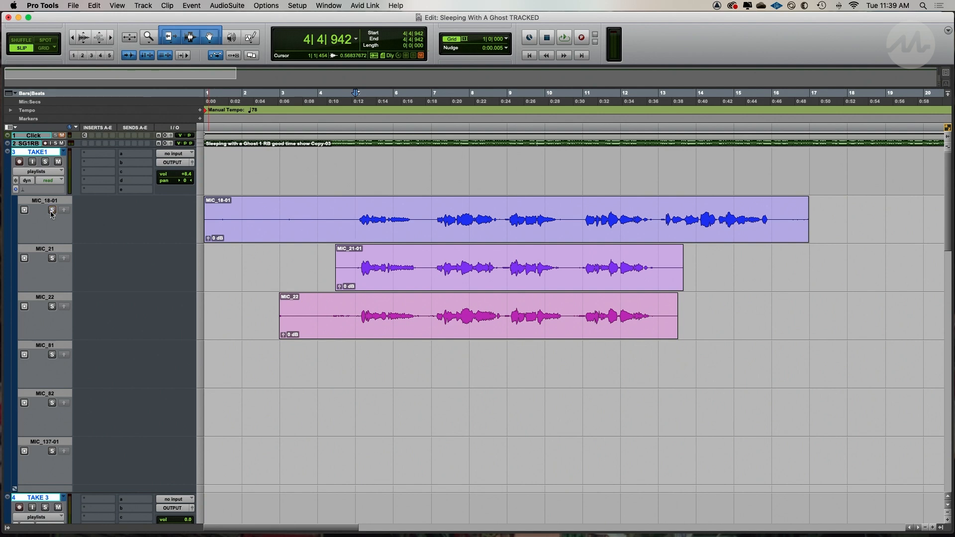
Step: Solo the MIC_18-01 comp lane, select its first vocal phrase from 5|1|134 to 6|3|278 and audition it
key("space")
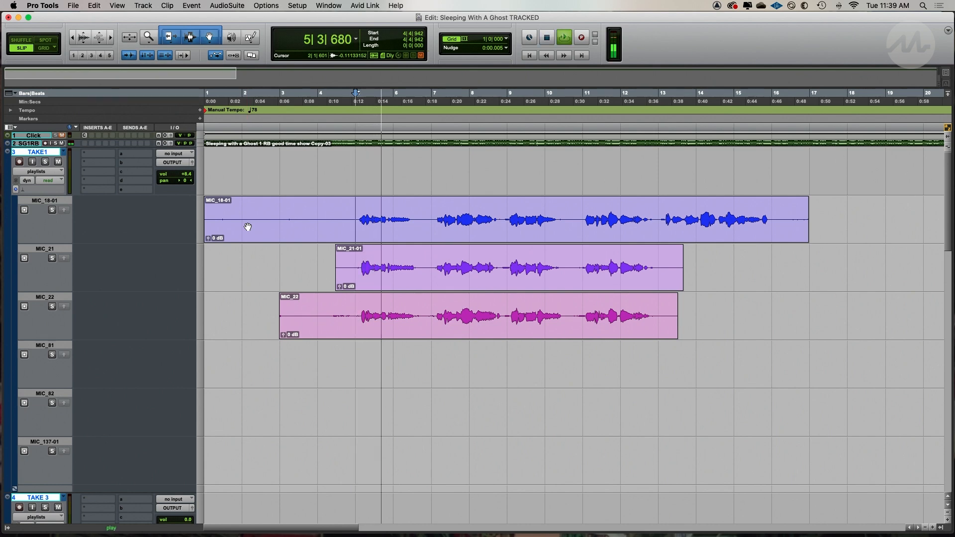
key("space")
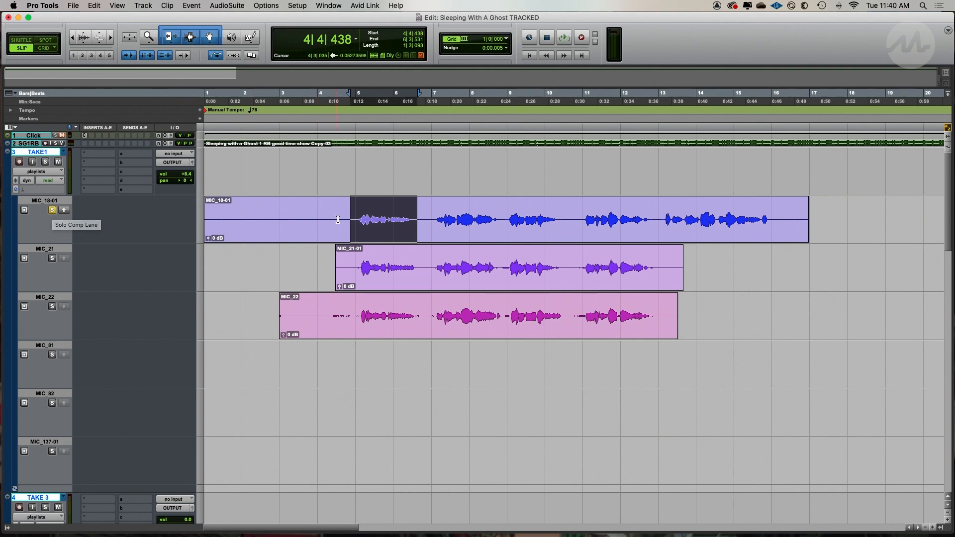
mouse_move(360, 219)
left_mouse_down()
mouse_move(426, 220)
mouse_move(323, 221)
mouse_move(357, 214)
left_mouse_up()
left_click(422, 220)
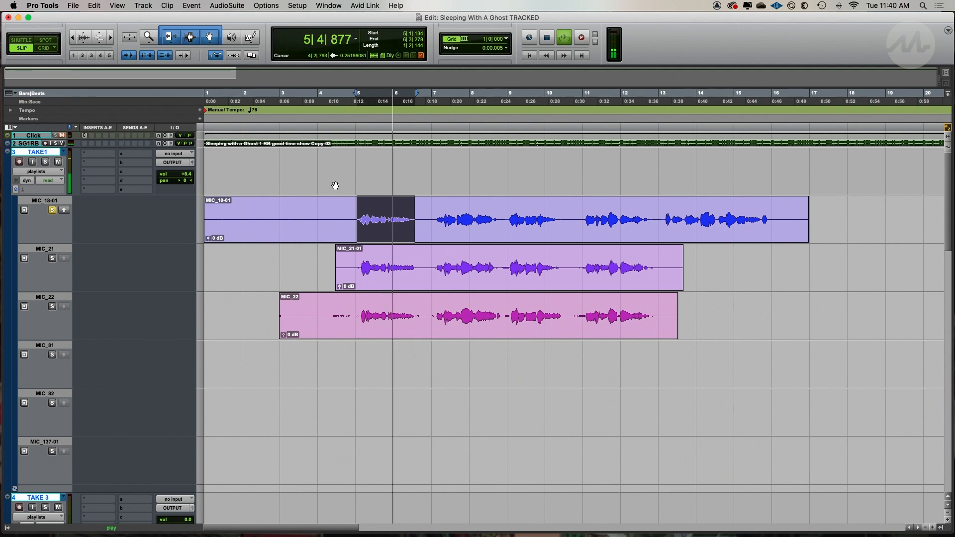
key("space")
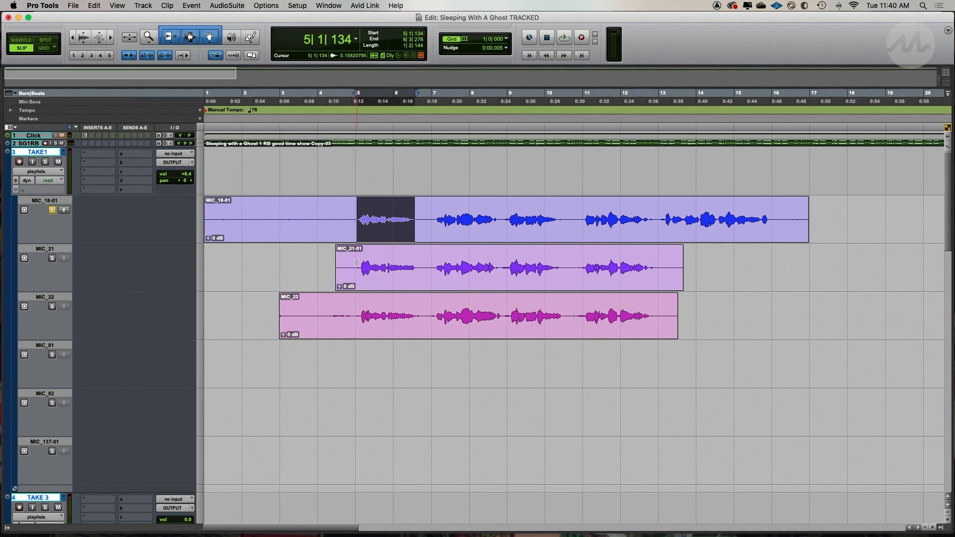
Step: Select the first phrase on MIC_18-01 from 5|1|083 to 6|3|581 and audition the same range on the MIC_21 and MIC_22 lanes
left_click_drag(356, 263, 417, 259)
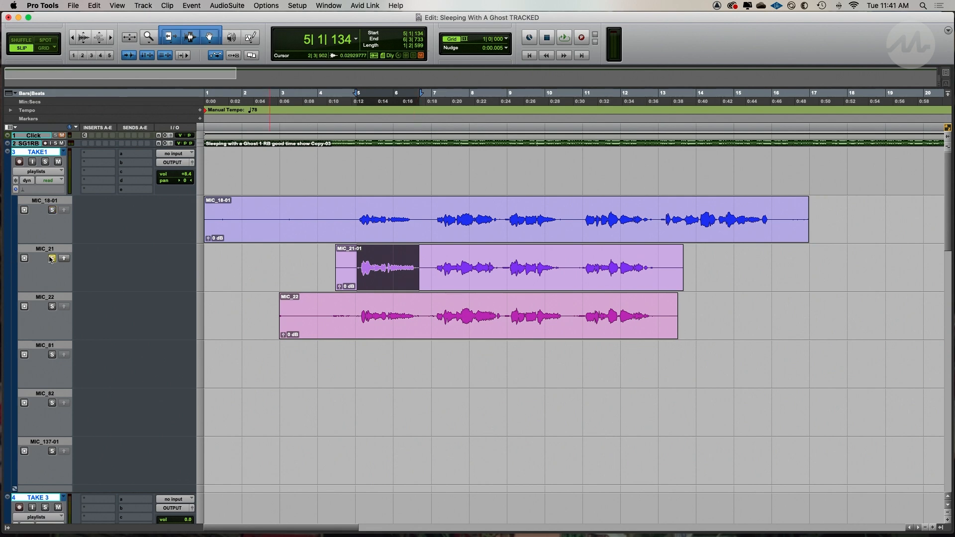
mouse_move(353, 209)
left_mouse_down()
mouse_move(417, 209)
mouse_move(356, 215)
left_mouse_up()
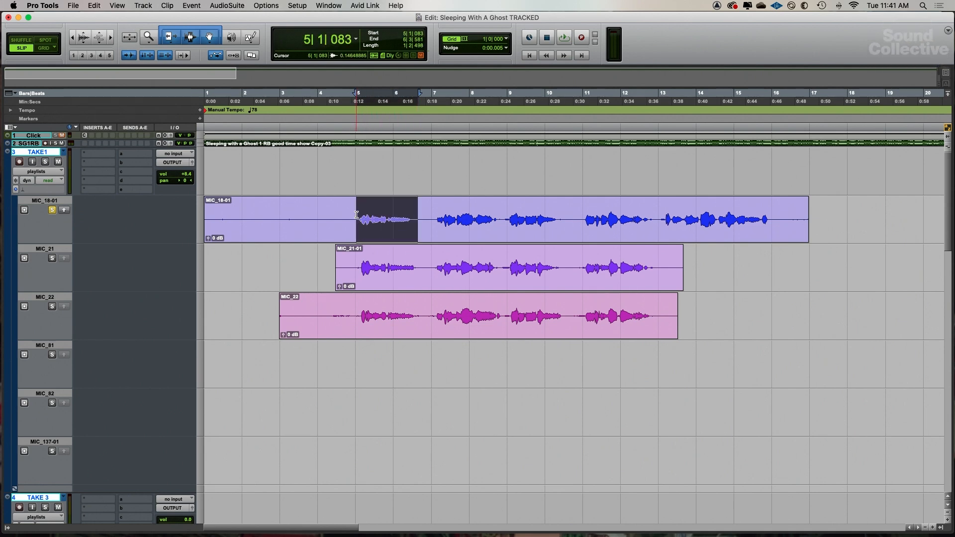
key("semicolon")
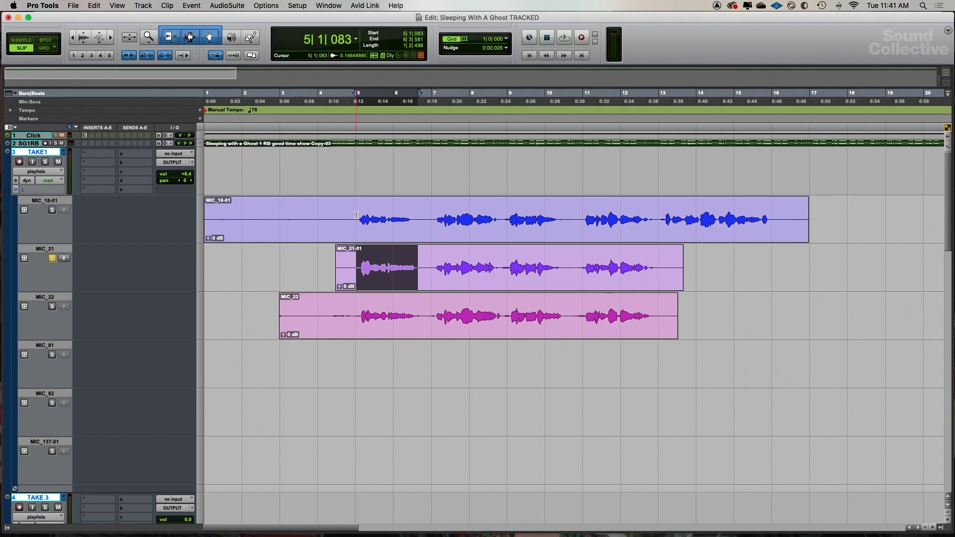
key("space")
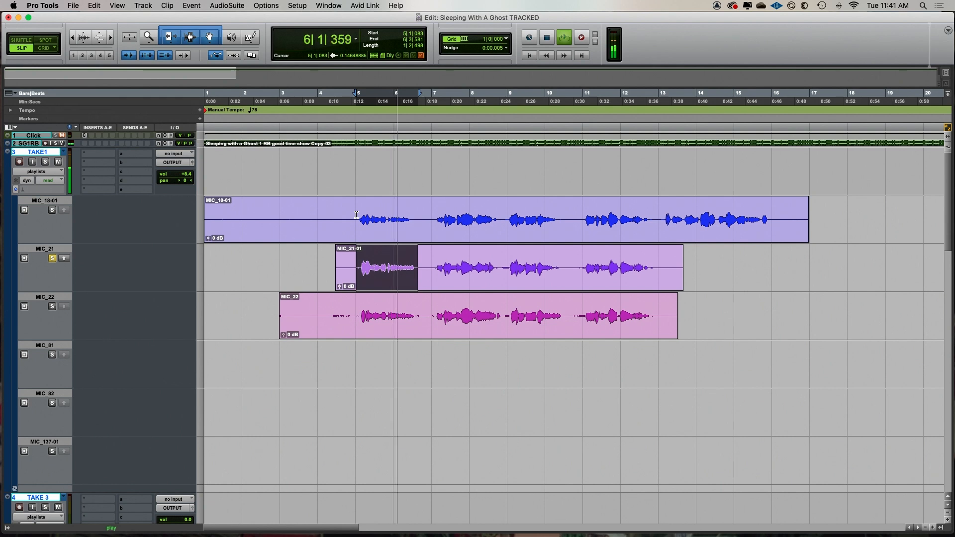
key("space")
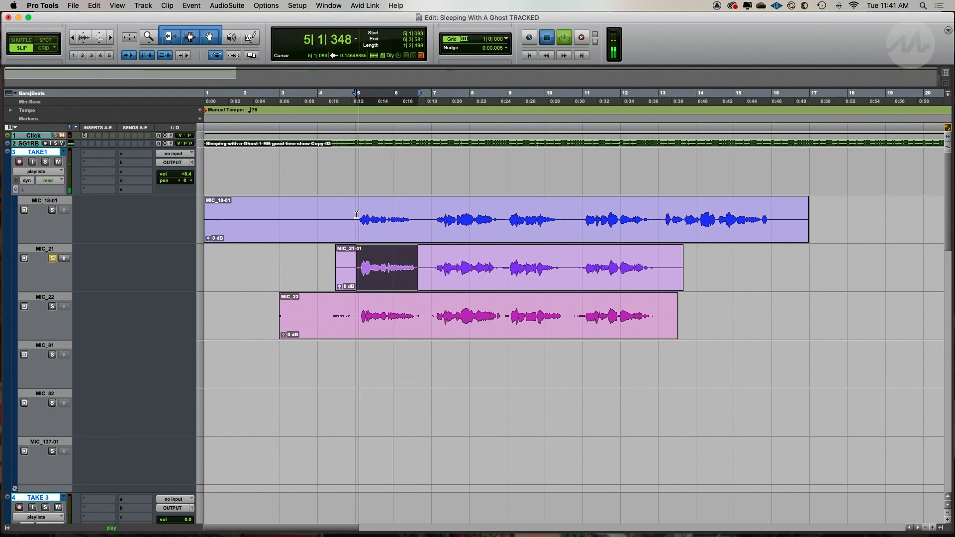
key("semicolon")
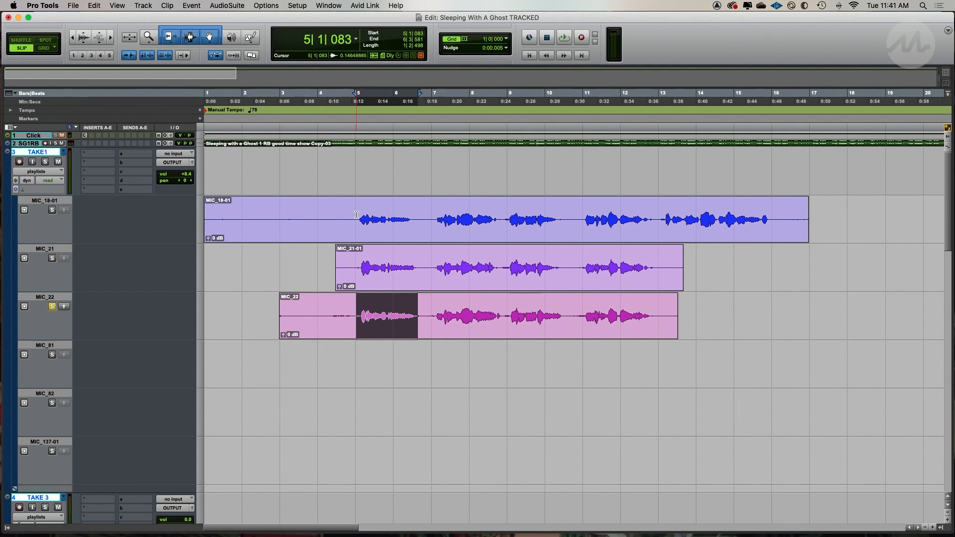
key("space")
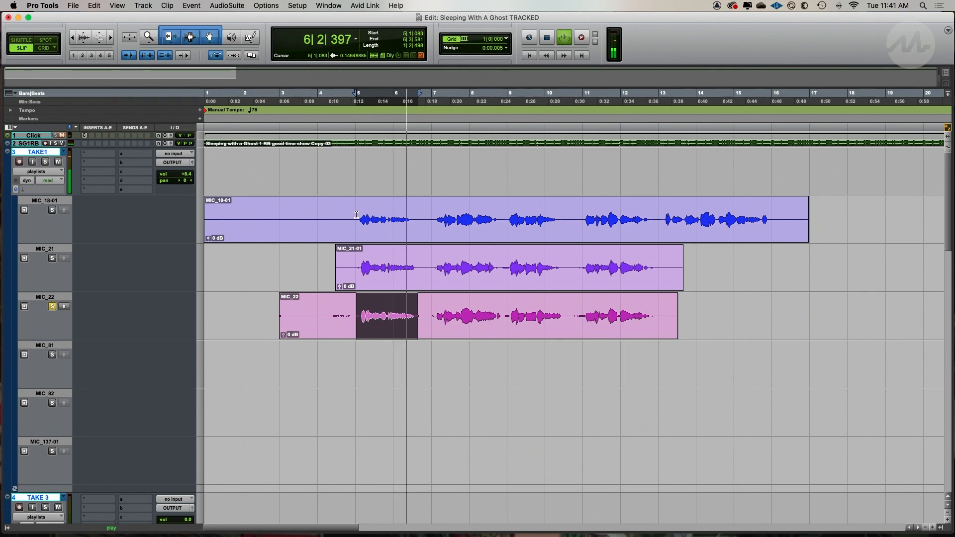
key("space")
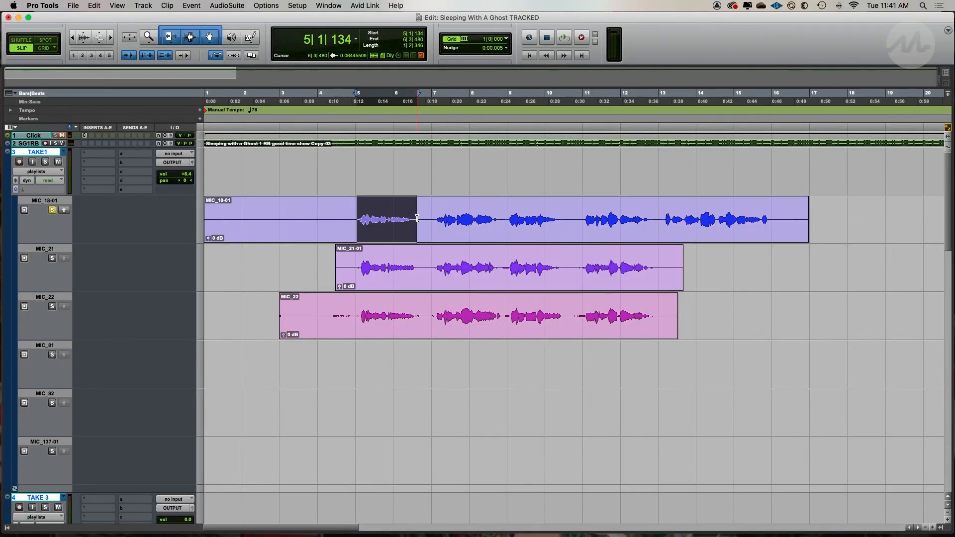
Step: Compare the first phrase, 5|1|134 to 6|3|480, by soloing and playing it on MIC_18-01, MIC_21 and MIC_22 in turn
key("space")
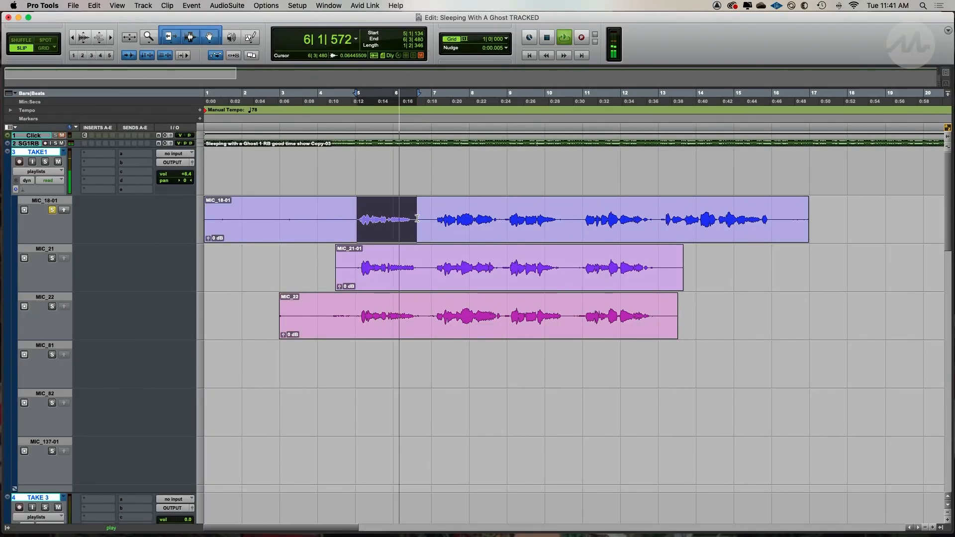
key("space")
key("semicolon")
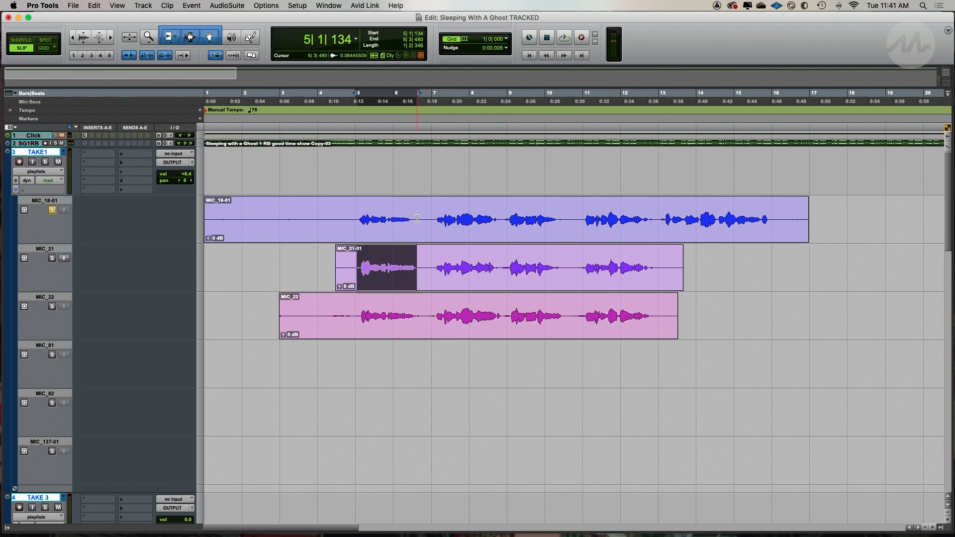
key("space")
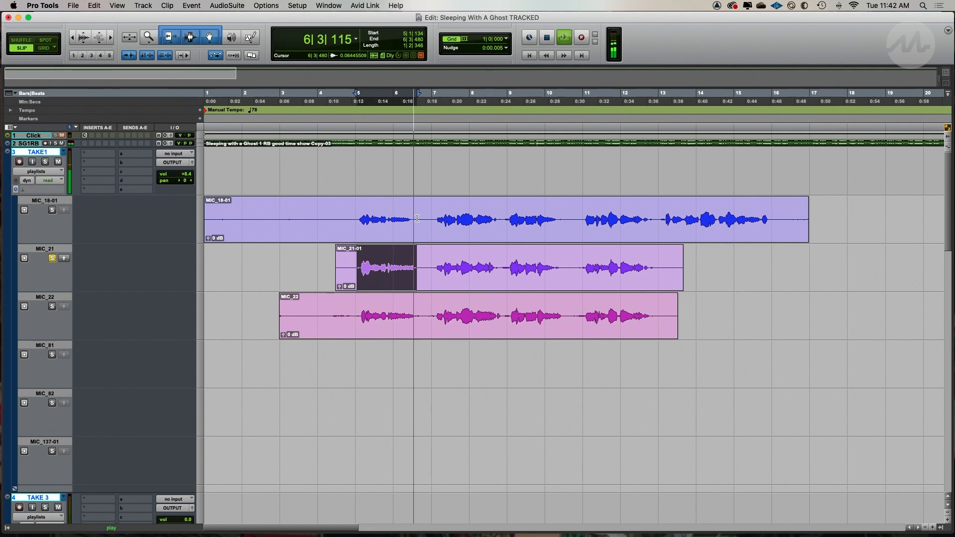
key("space")
key("semicolon")
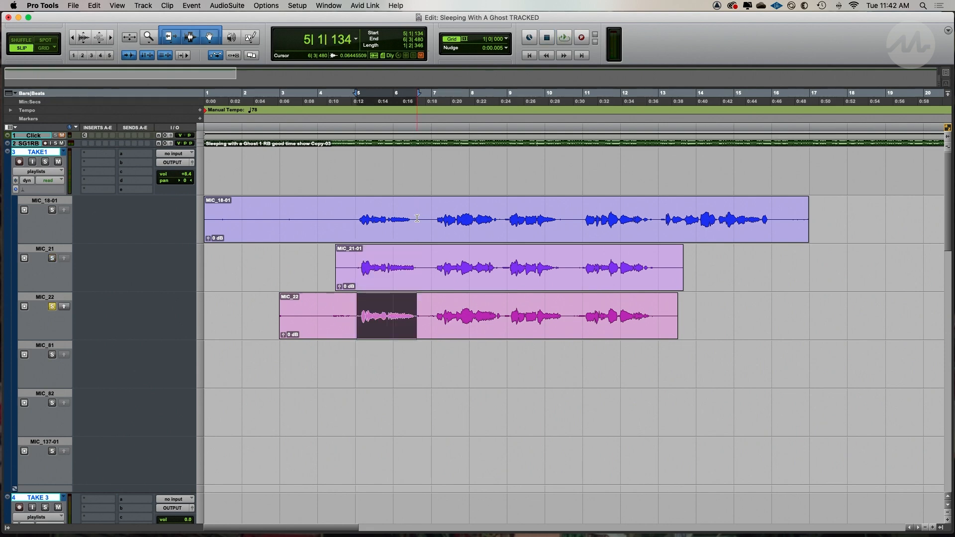
key("space")
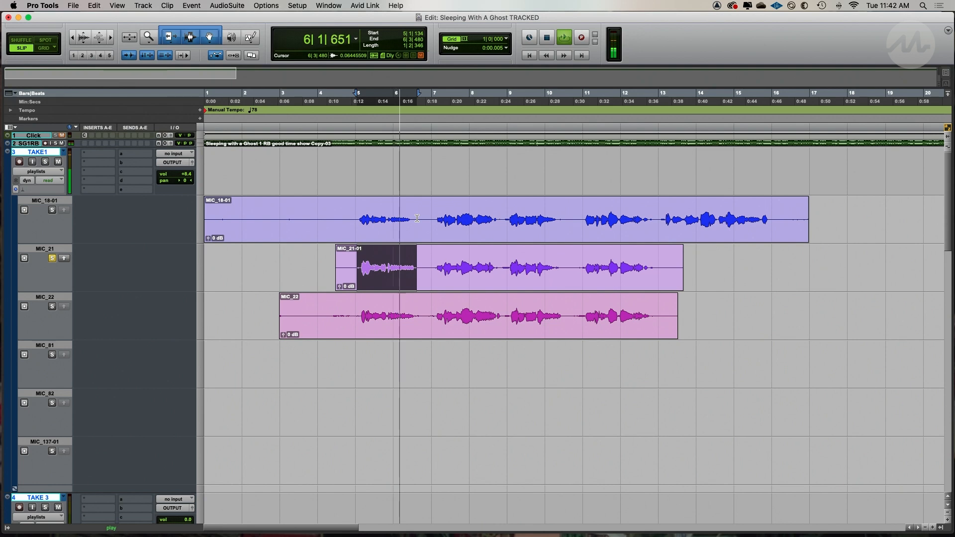
key("space")
key("semicolon")
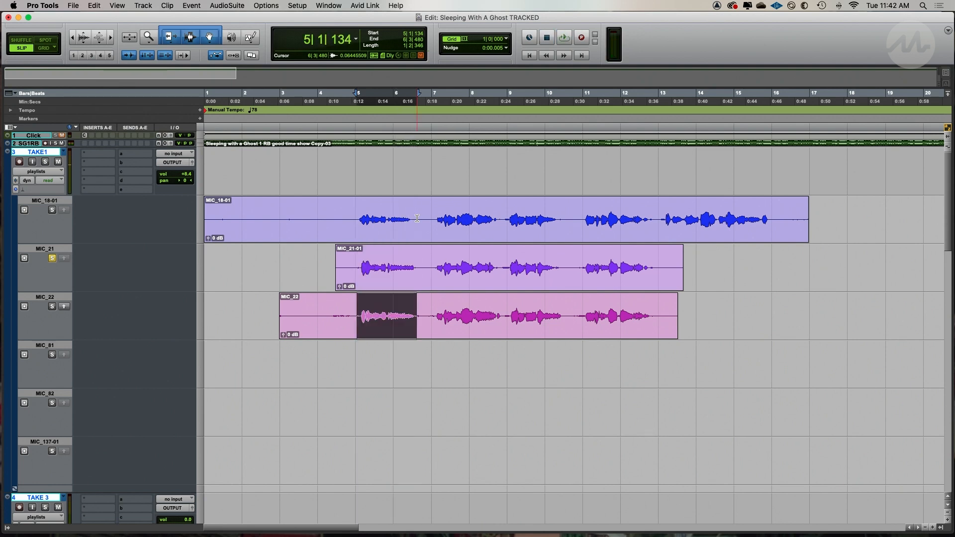
key("shift+s")
key("space")
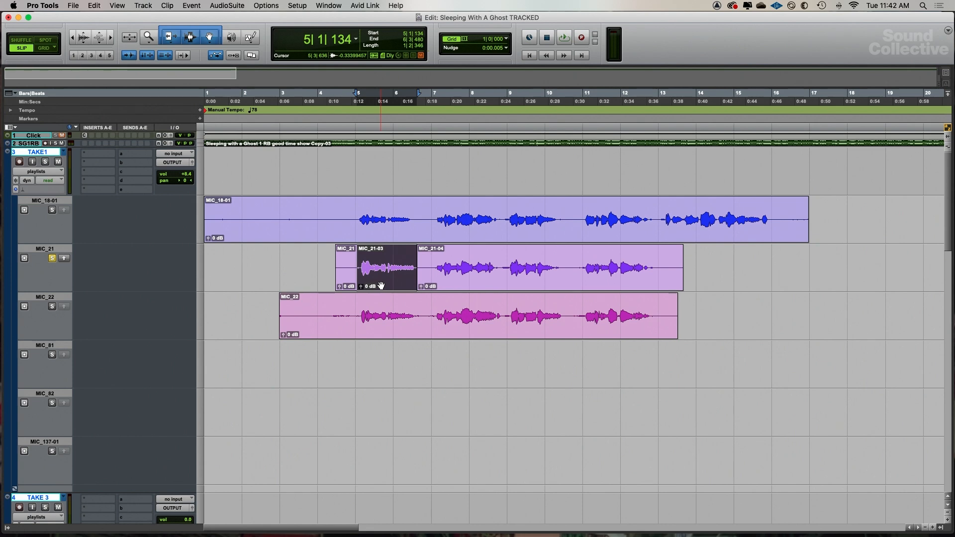
Step: Copy the first phrase from the MIC_21 lane to the TAKE1 main playlist, keeping the original clip in its lane
left_click_drag(380, 285, 368, 182)
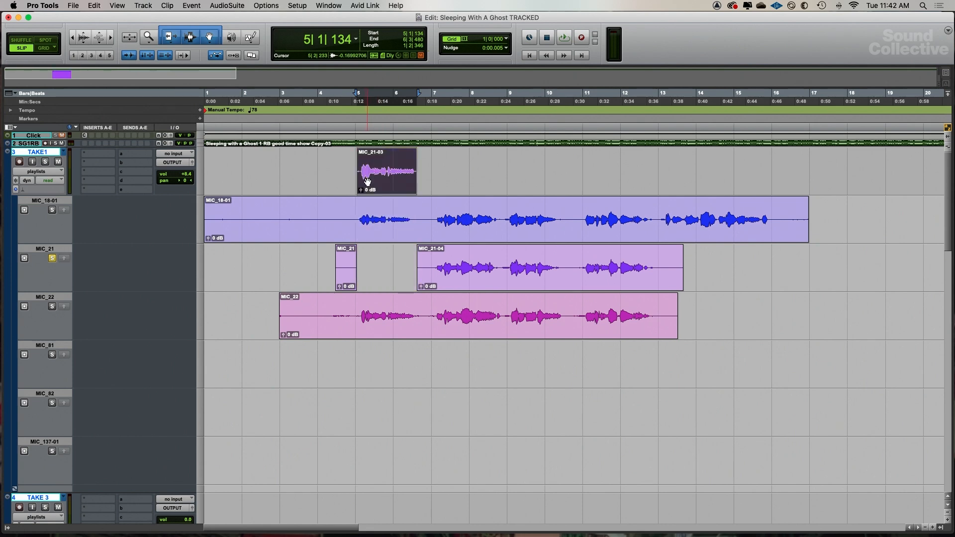
key("super+z")
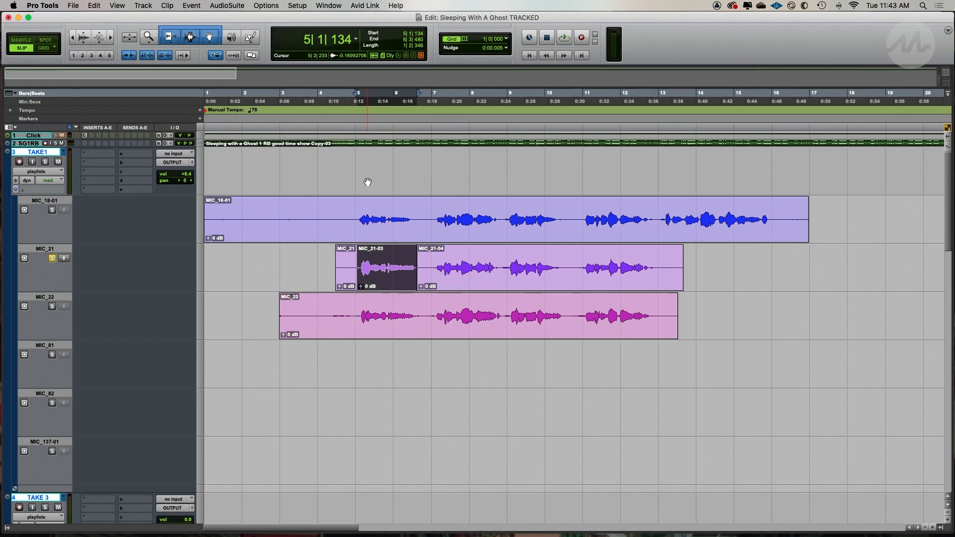
key("super+shift+z")
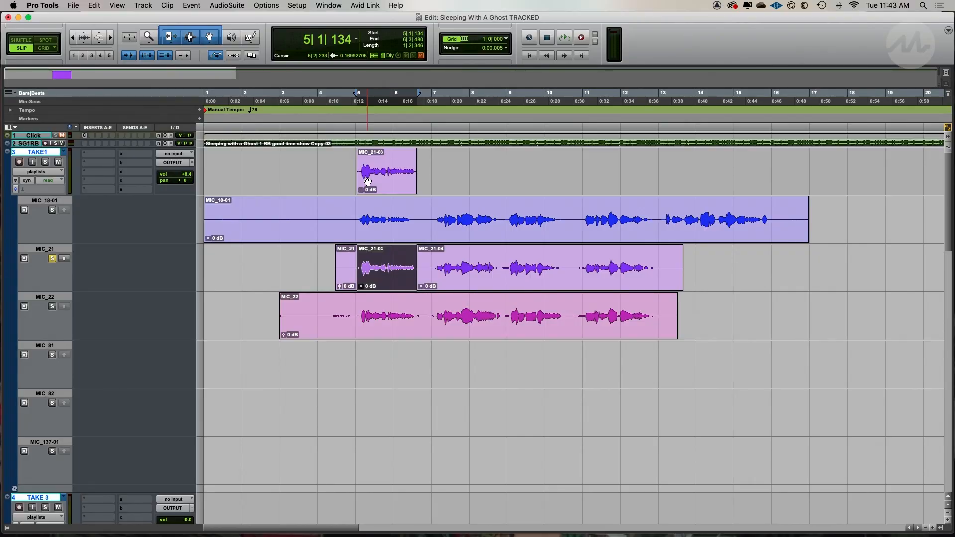
key("Right")
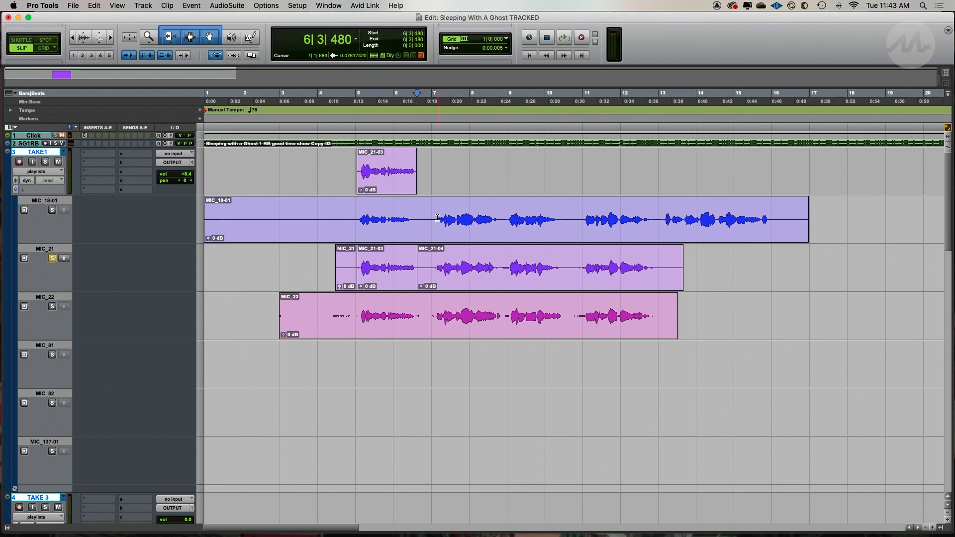
Step: Select the second phrase from 7|1|125 to 8|4|571 and audition it on the MIC_18-01, MIC_21 and MIC_22 lanes
left_click_drag(433, 218, 498, 213)
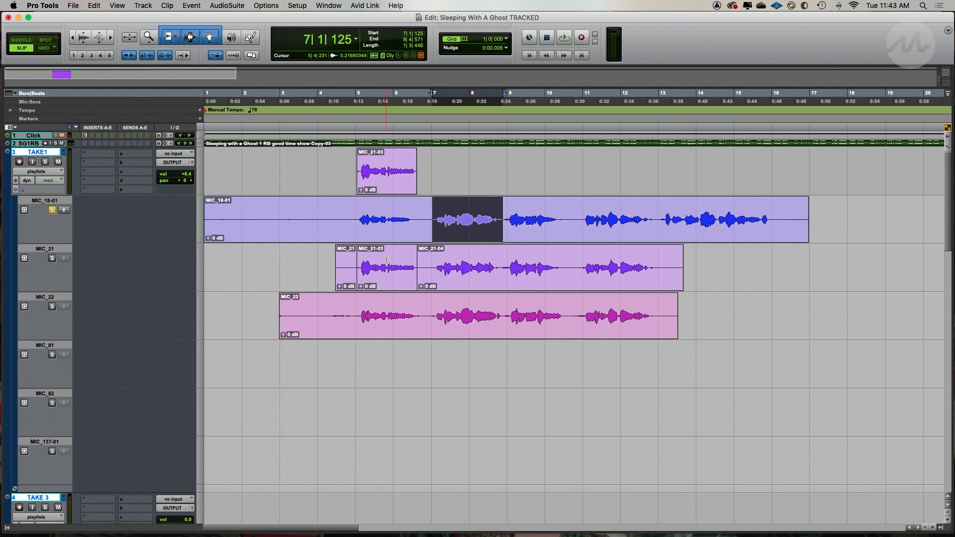
key("space")
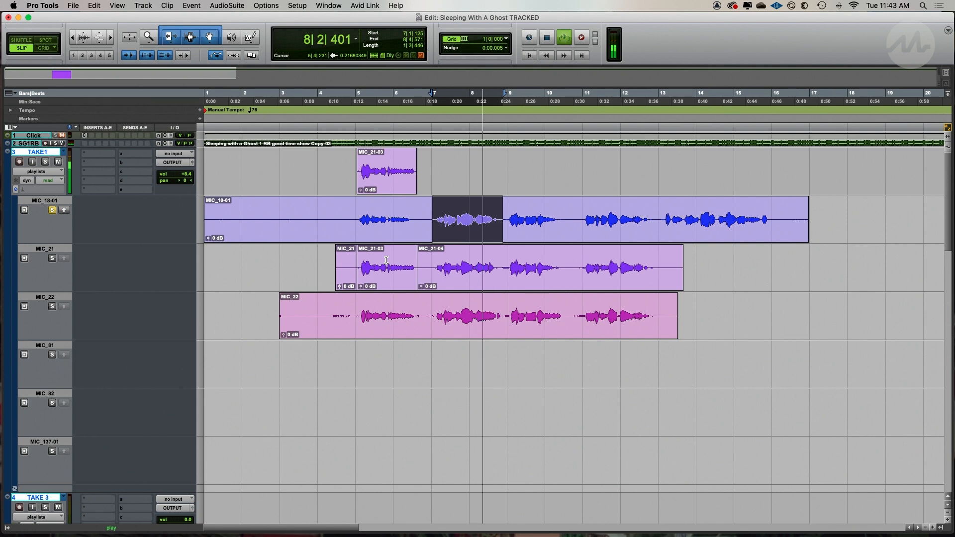
key("space")
key("semicolon")
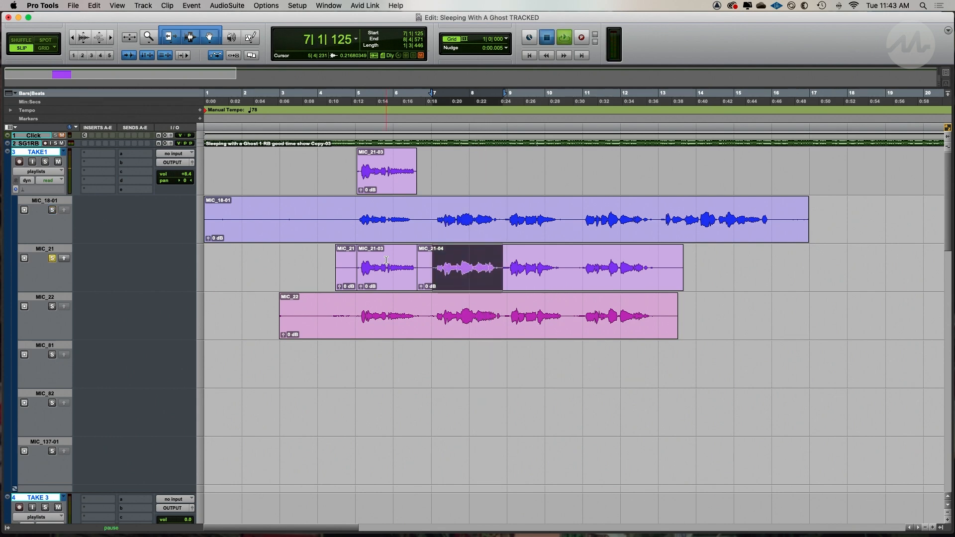
key("space")
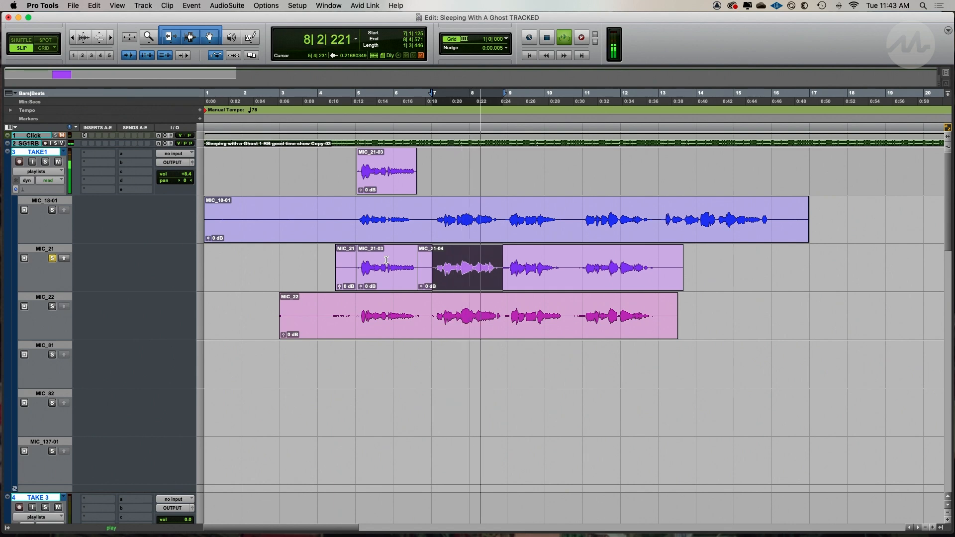
key("space")
key("semicolon")
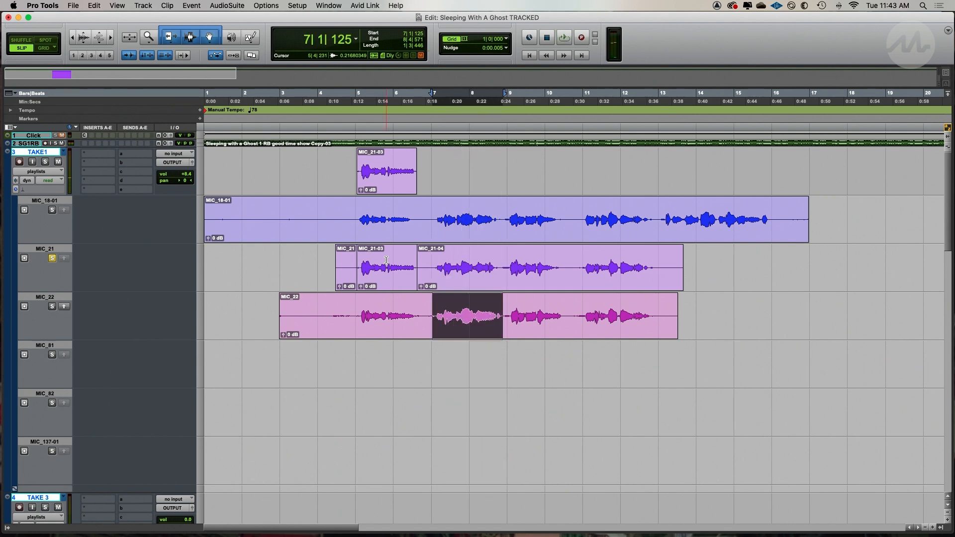
key("space")
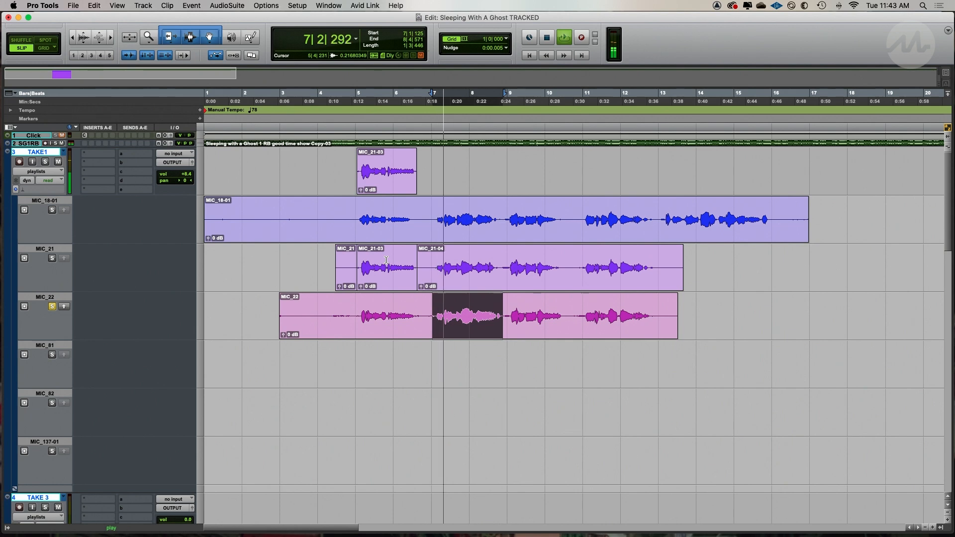
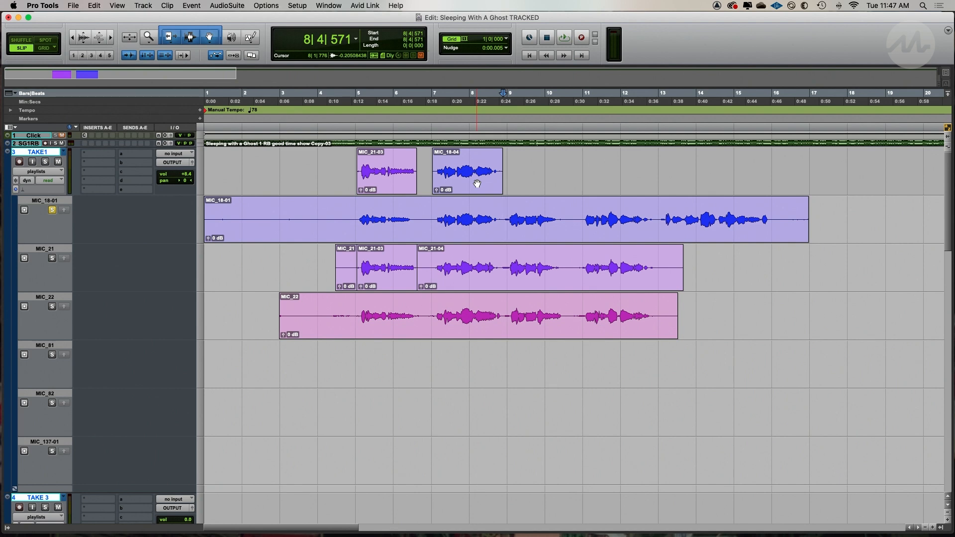
Step: Play from the end of the second phrase and select the third phrase on the fly, from 8|4|571 to 10|3|850
key("space")
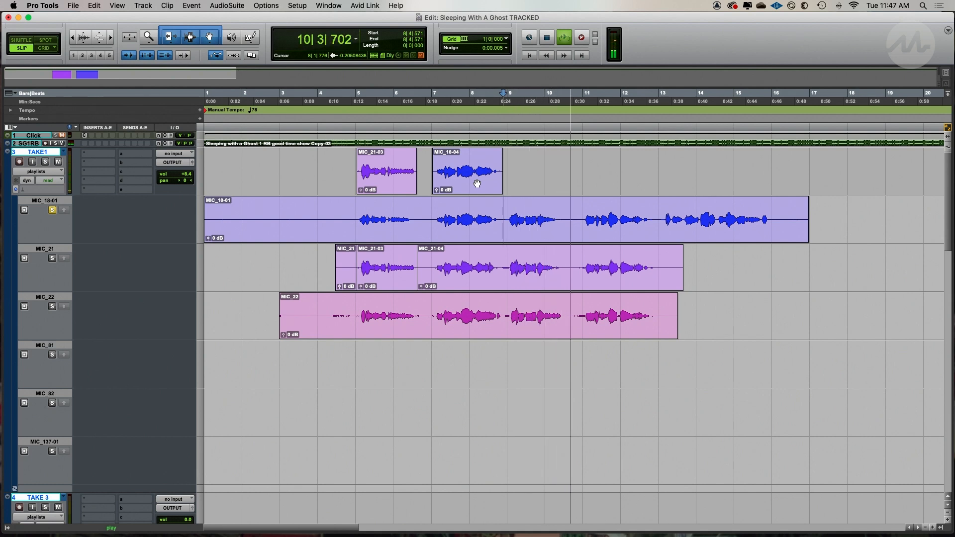
key("Up")
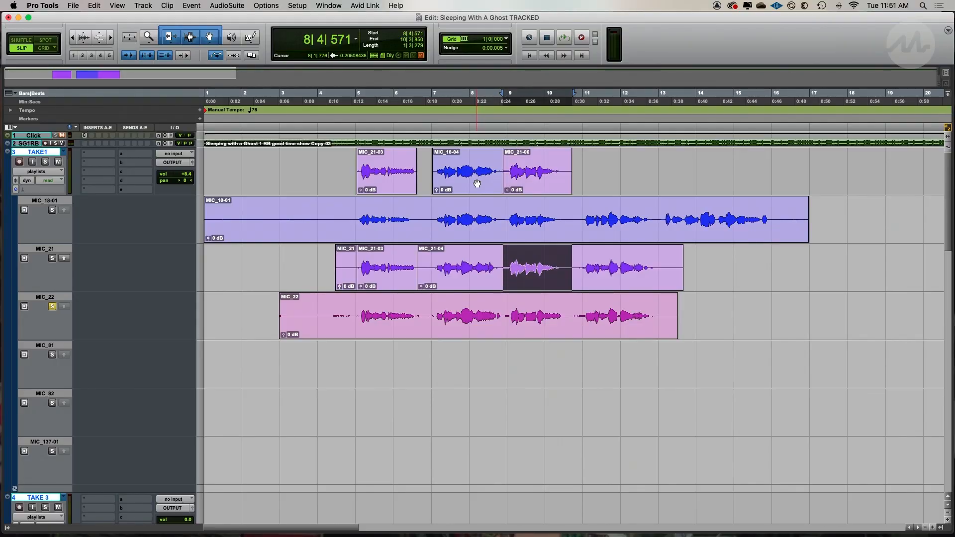
Step: Play MIC_21 from the end of the third phrase and select the fourth phrase on the fly, from 10|3|850 to 13|1|085
key("Up")
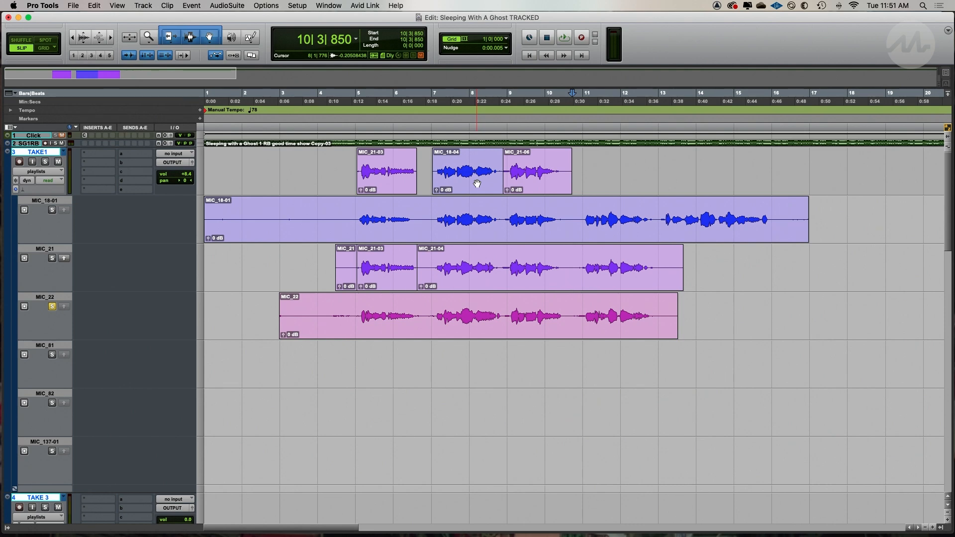
key("space")
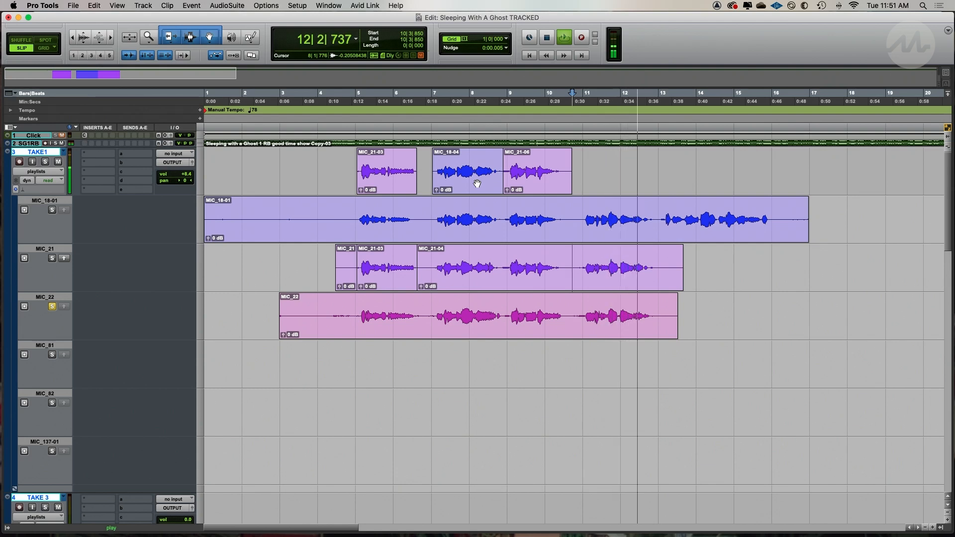
key("Up")
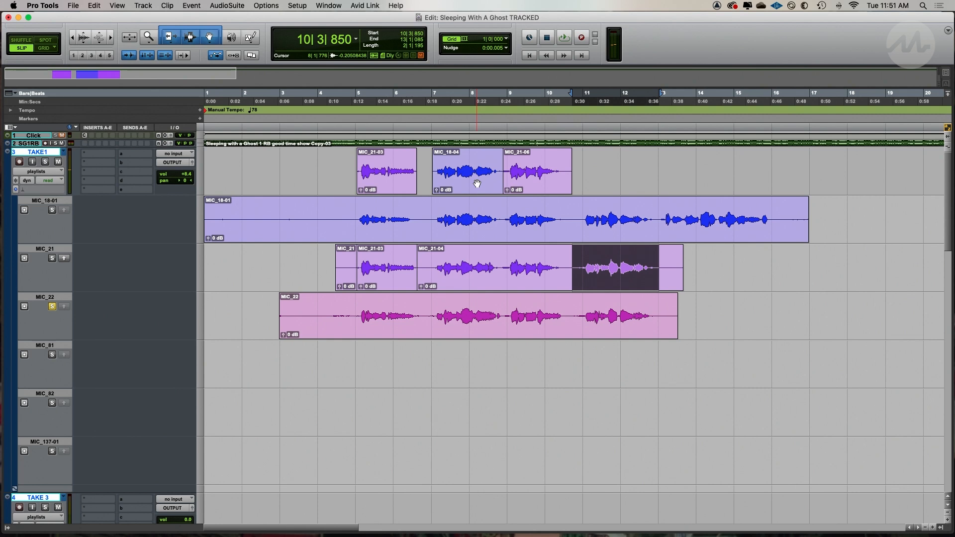
Step: Audition the fourth phrase on the MIC_18-01, MIC_21 and MIC_22 lanes, ending with MIC_22 soloed and selected
key("p")
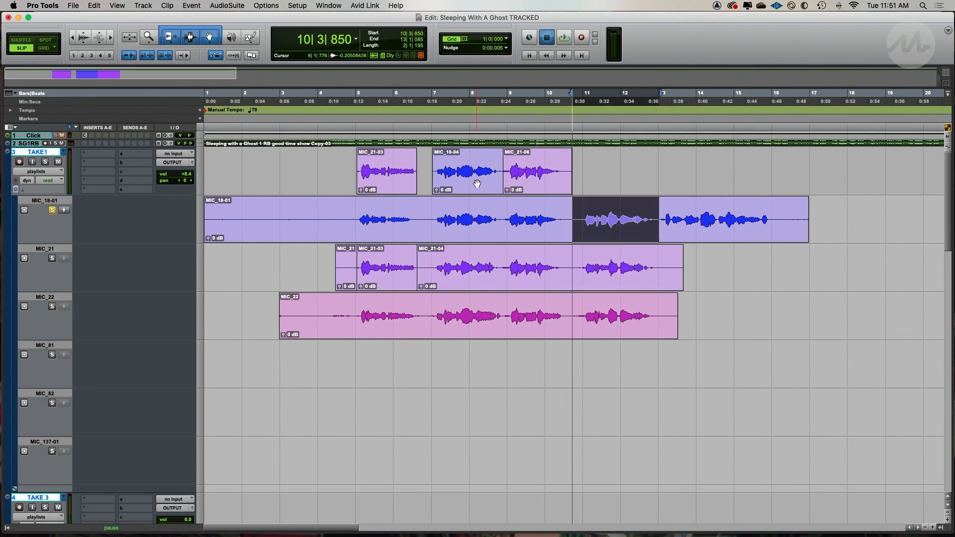
key("space")
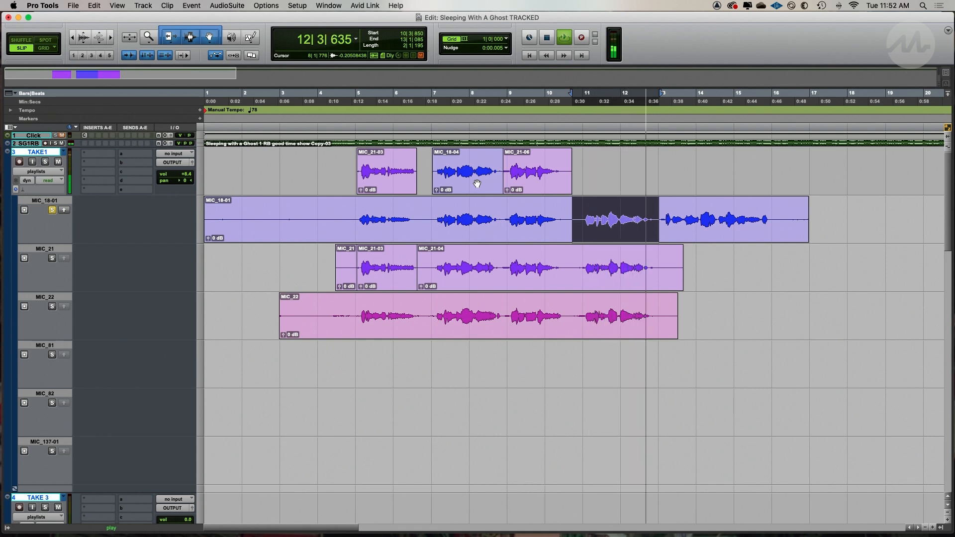
key(";")
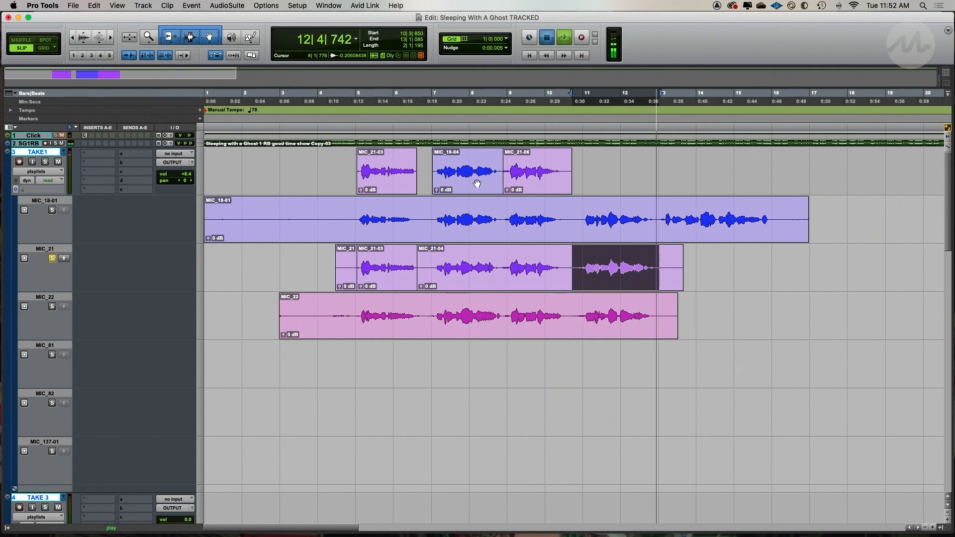
key(";")
key("space")
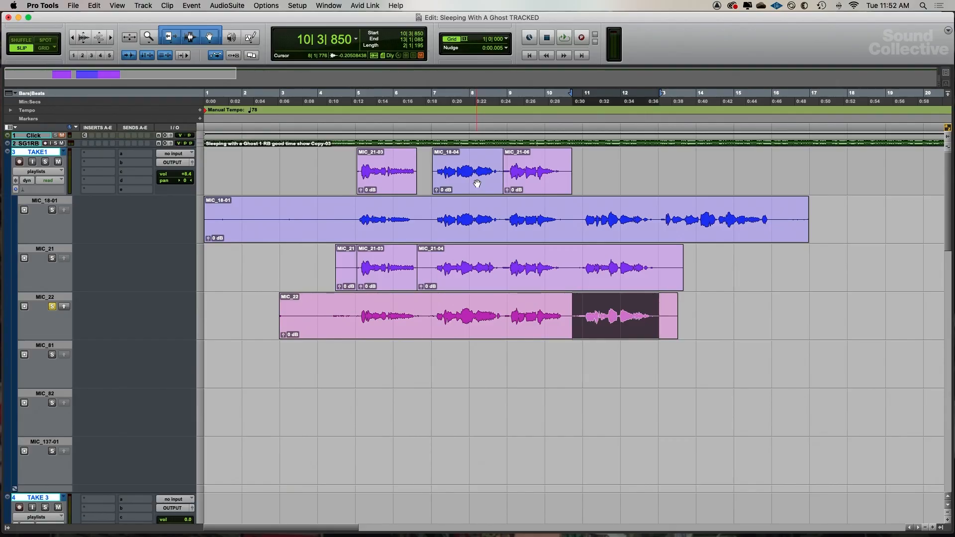
Step: Copy the fourth phrase from MIC_22 and the last phrase, 12|4|856 to 16|1|943, from MIC_18-01 to the TAKE1 main playlist
key("ctrl+alt+v")
key("Up")
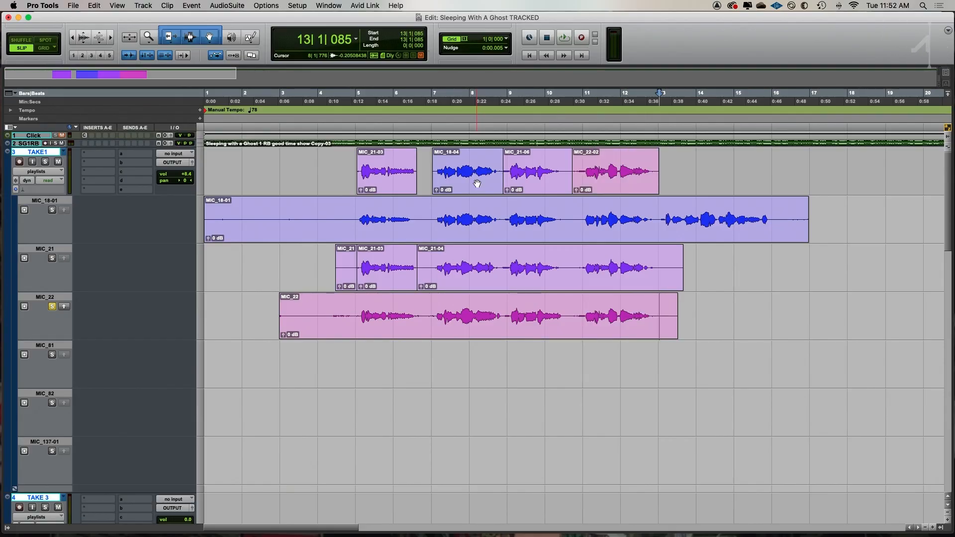
scroll(564, 200, "right", 4)
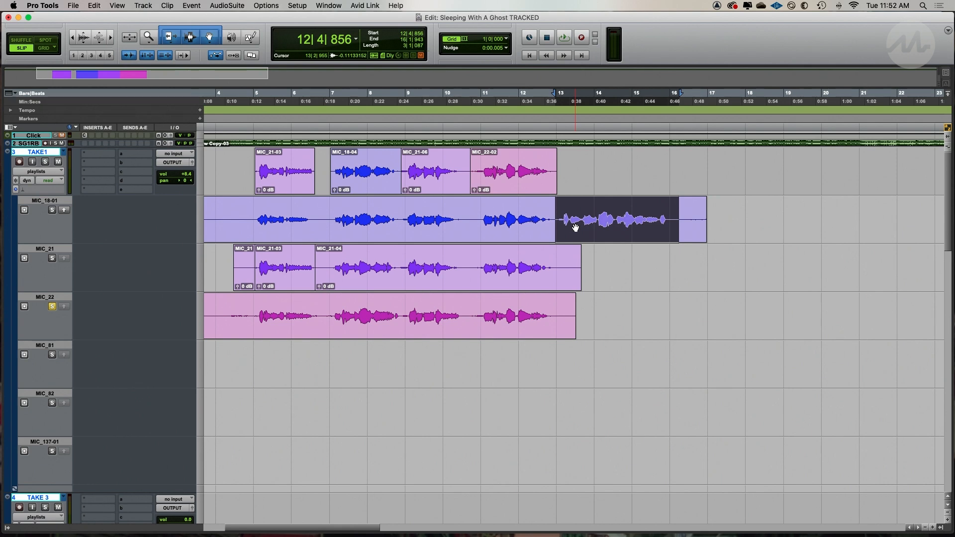
scroll(565, 179, "left", 4)
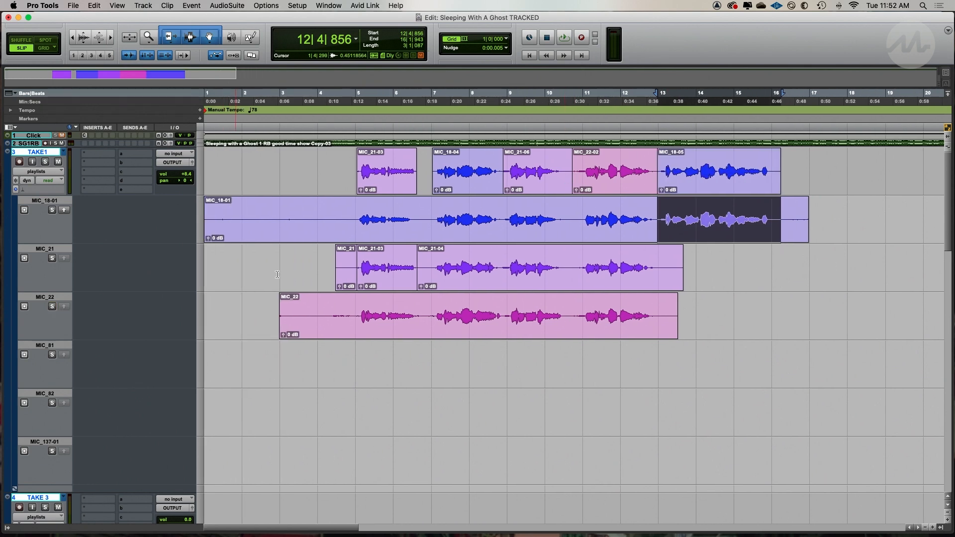
Step: Play the comped TAKE1 main playlist from 4|4|538, just before the first clip, and listen through to the last phrase
left_click(358, 163)
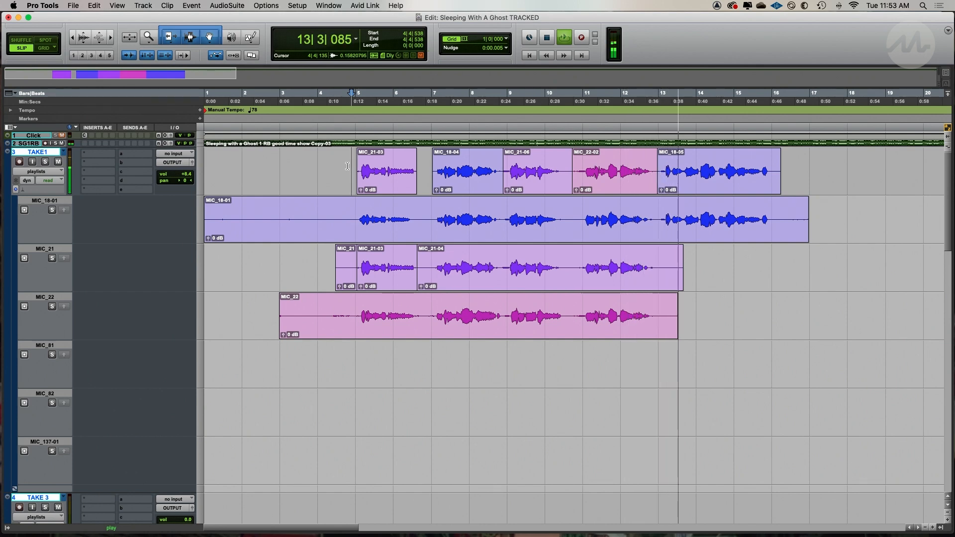
scroll(348, 166, "right", 10)
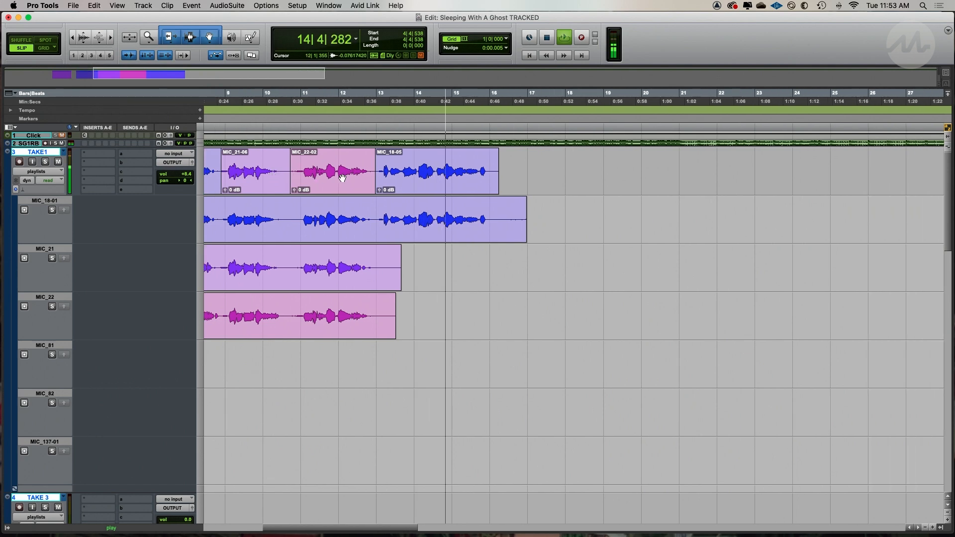
scroll(343, 179, "left", 2)
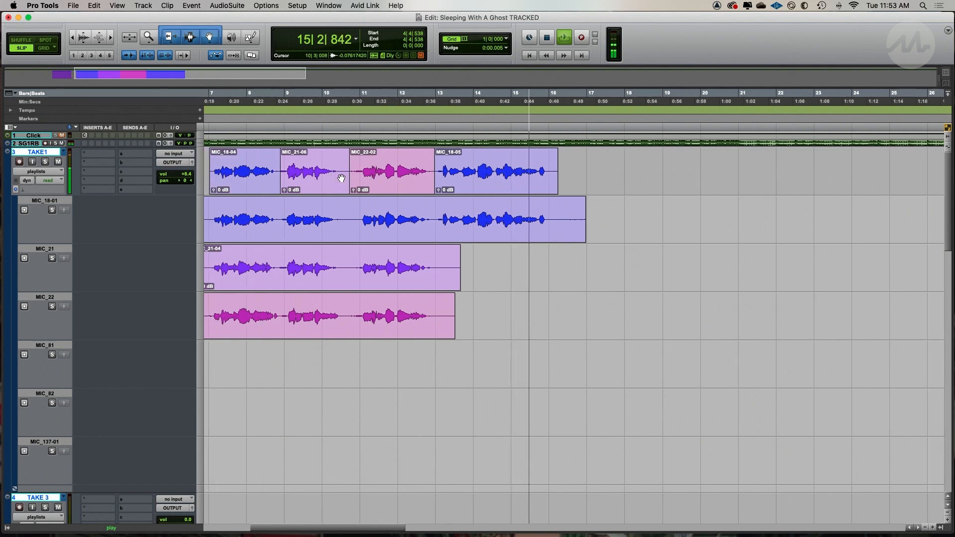
key("super+bracketright")
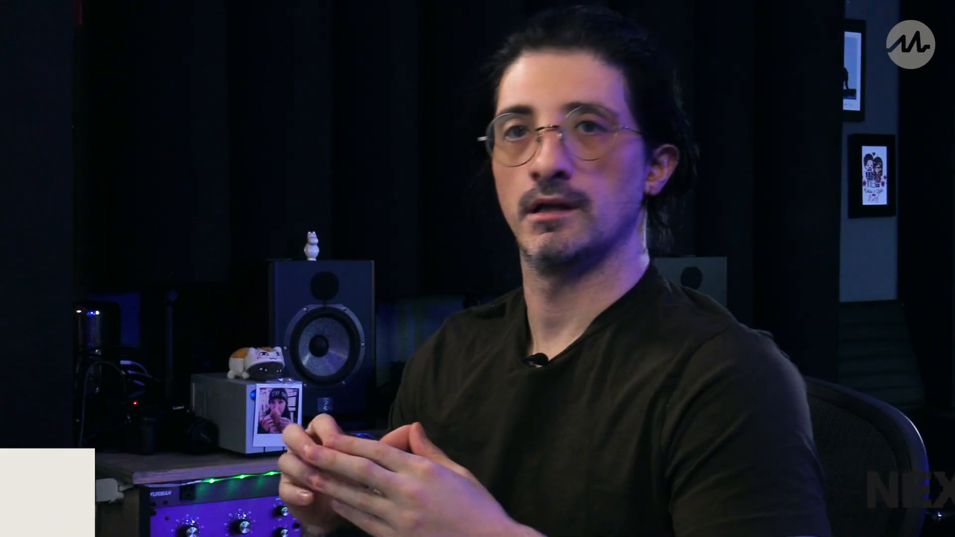